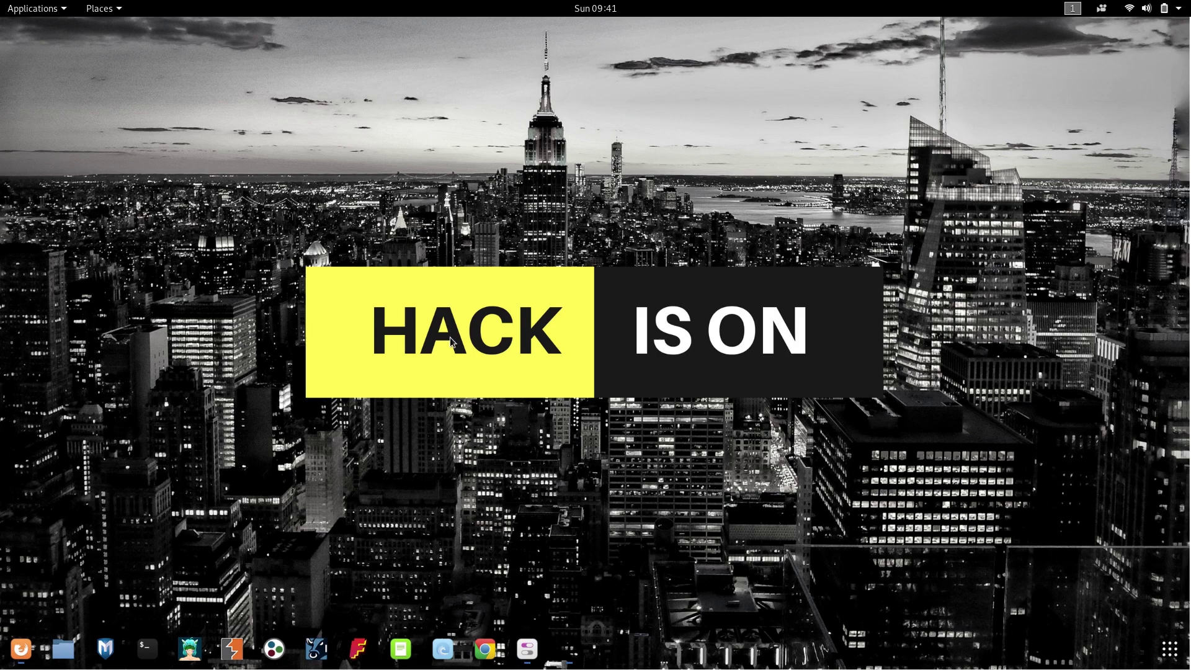
# Step: Read the WebGoat project introduction, then follow the Download WebGoat link to GitHub releases
pyautogui.click(23, 648)
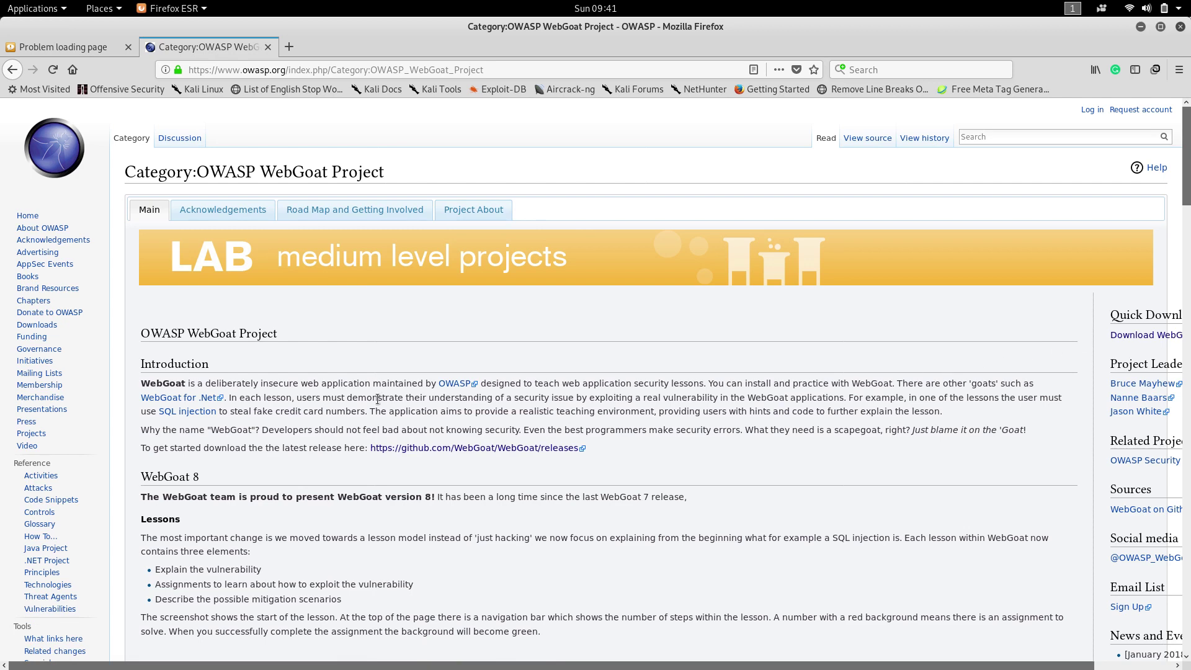
pyautogui.moveTo(141, 382); pyautogui.dragTo(262, 470)
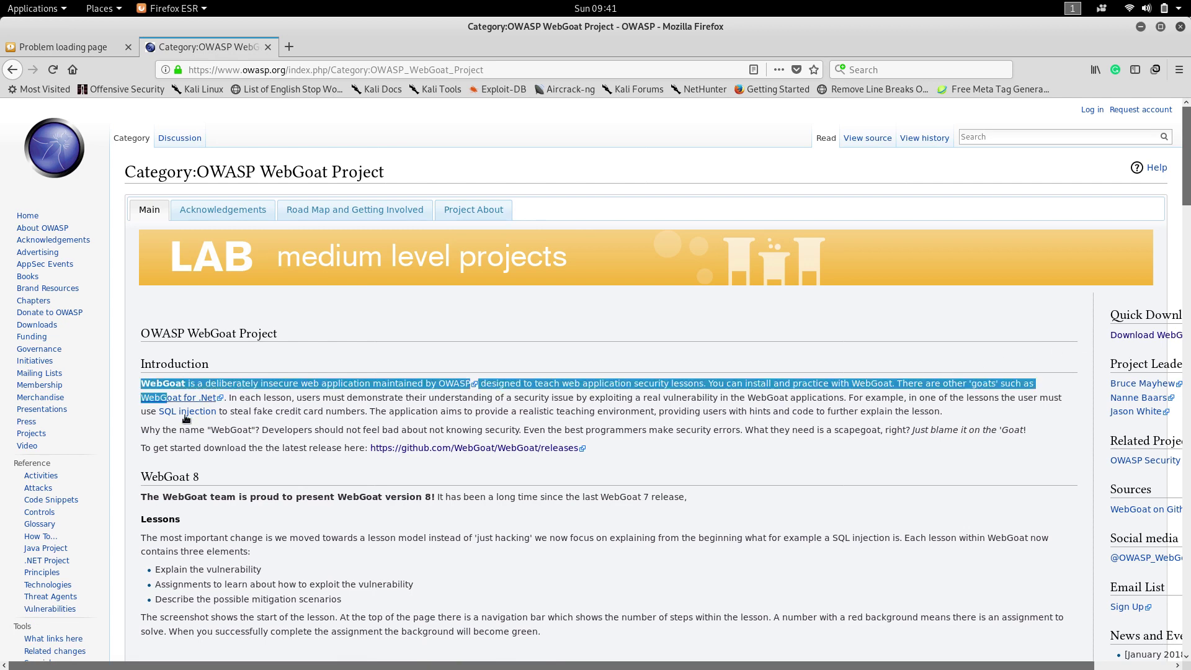
pyautogui.click(261, 470)
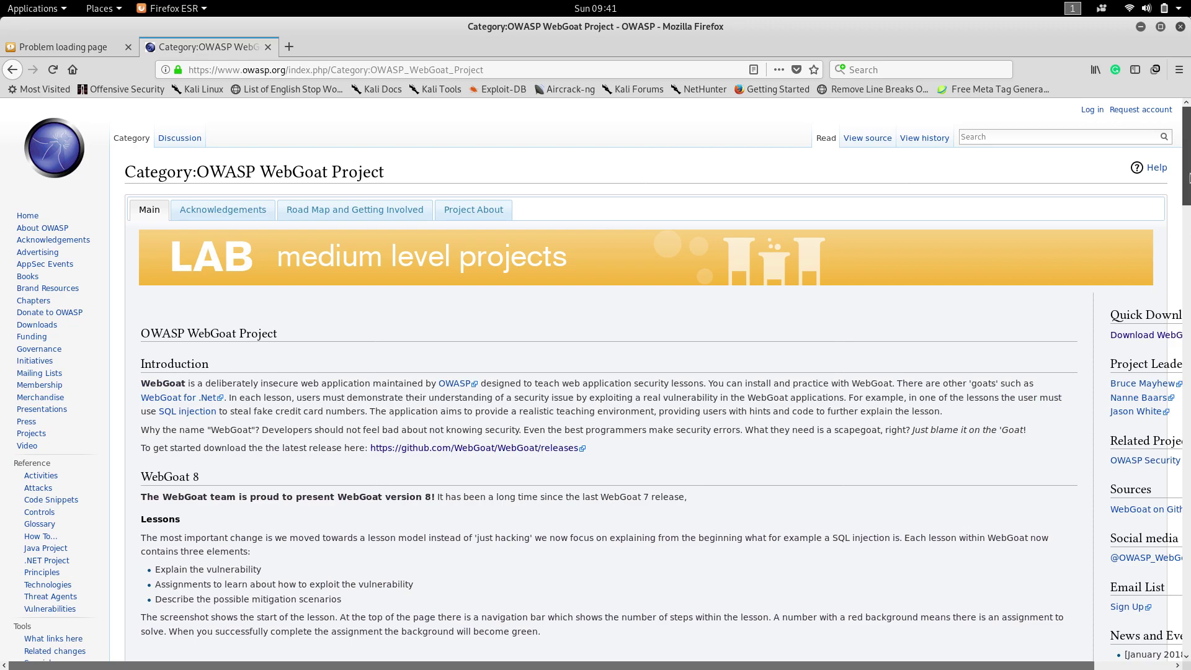
pyautogui.scroll(-3, 1186, 229)
pyautogui.moveTo(1185, 229); pyautogui.dragTo(1188, 272)
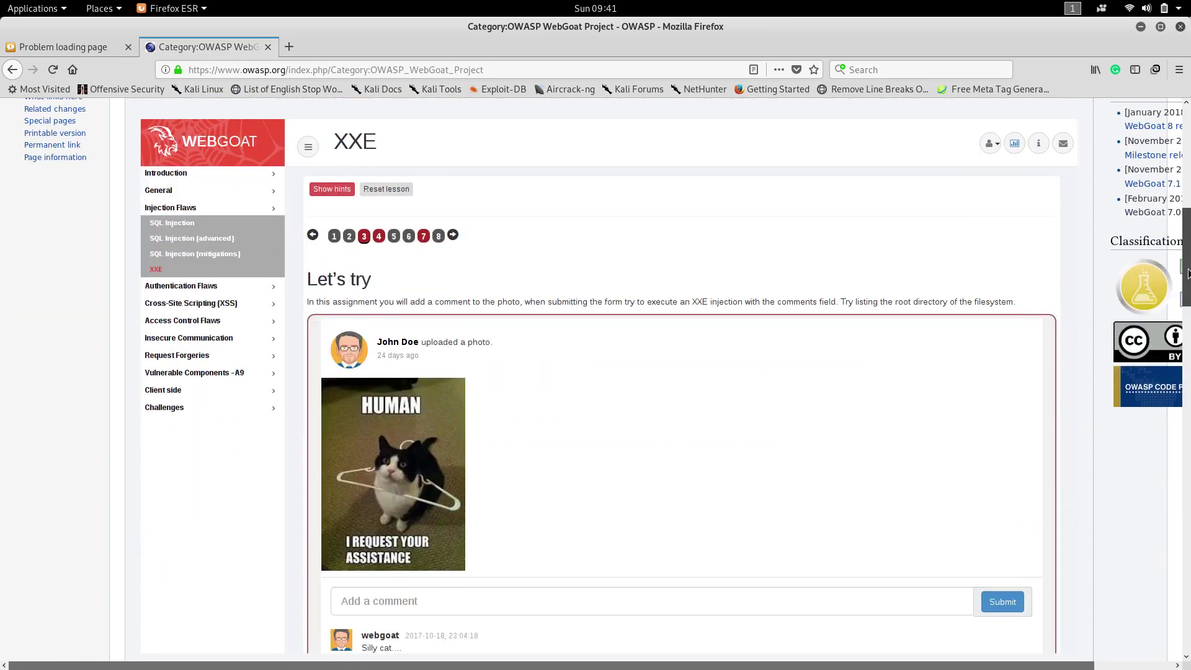
pyautogui.scroll(10, 1188, 272)
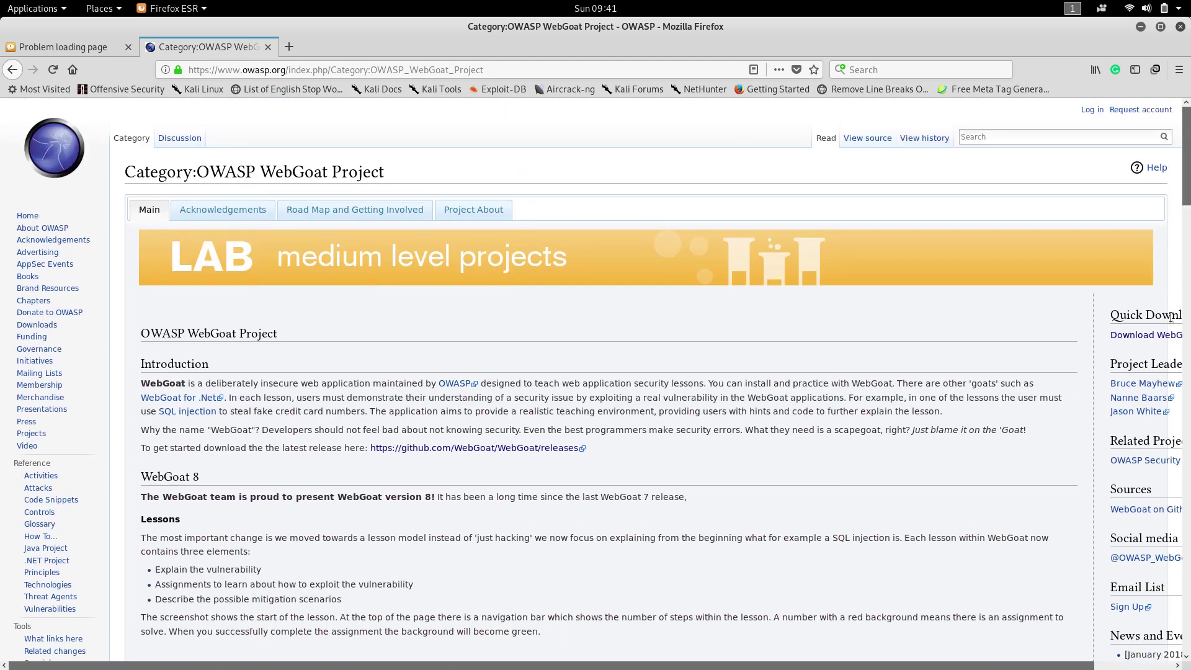
pyautogui.click(1152, 337)
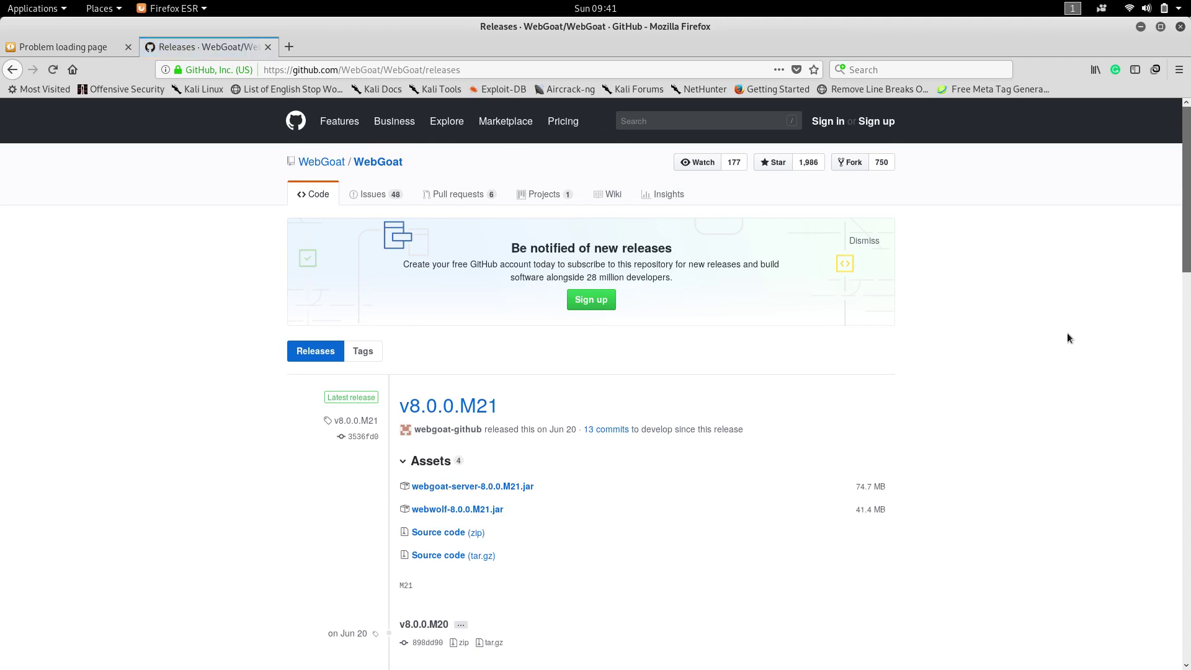
pyautogui.scroll(-2, 1188, 183)
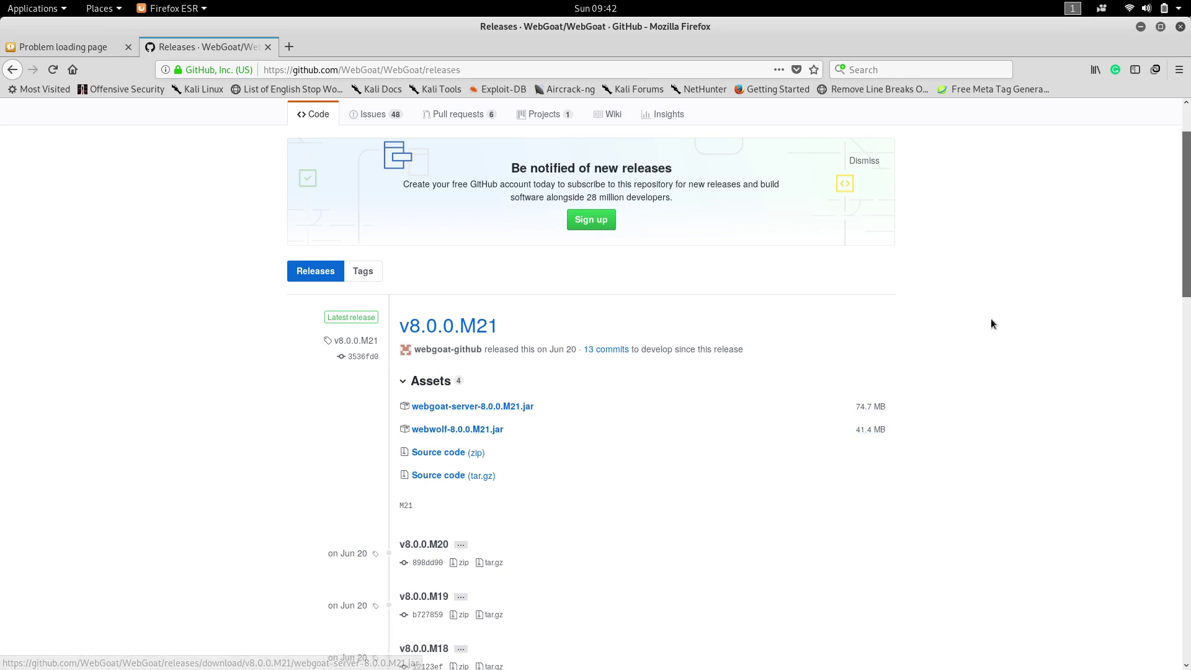
# Step: Reveal webgoat-server-8.0.0.M21.jar from Firefox's downloads list in the Files Downloads folder
pyautogui.click(1096, 71)
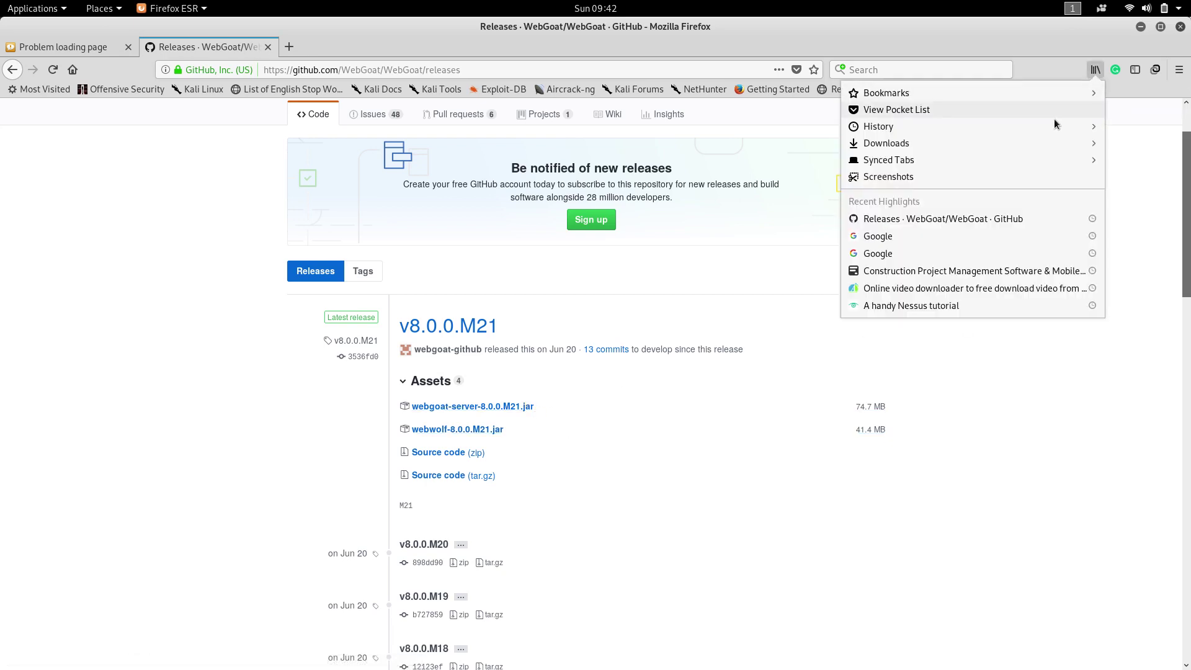
pyautogui.click(974, 142)
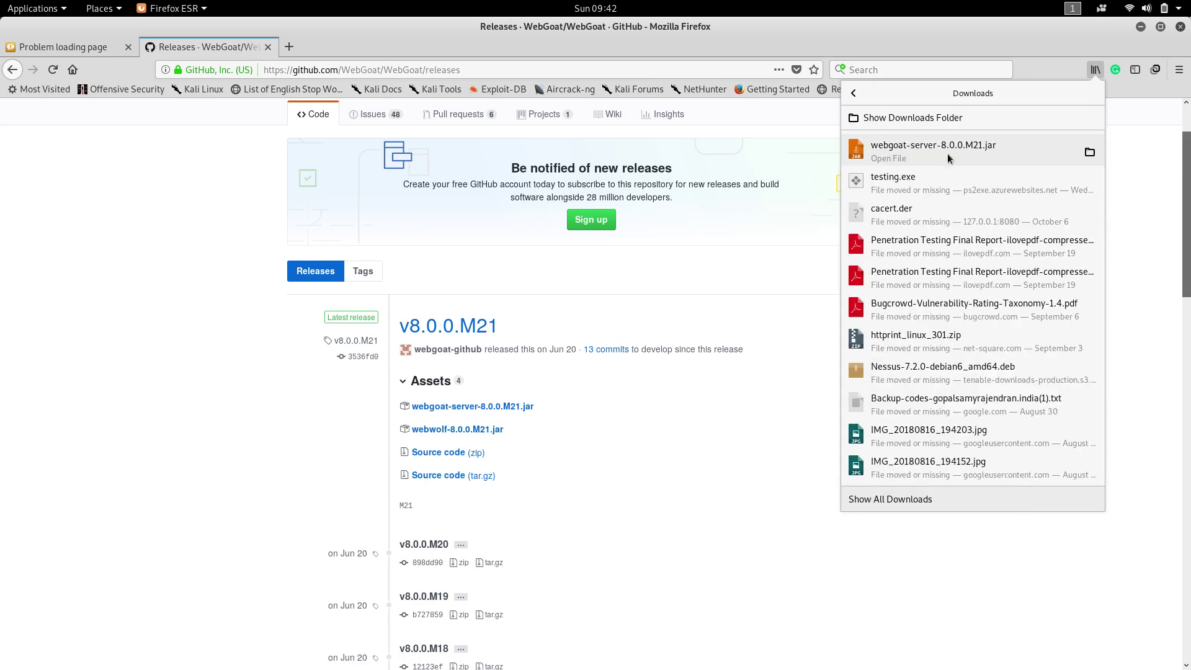
pyautogui.click(1090, 151)
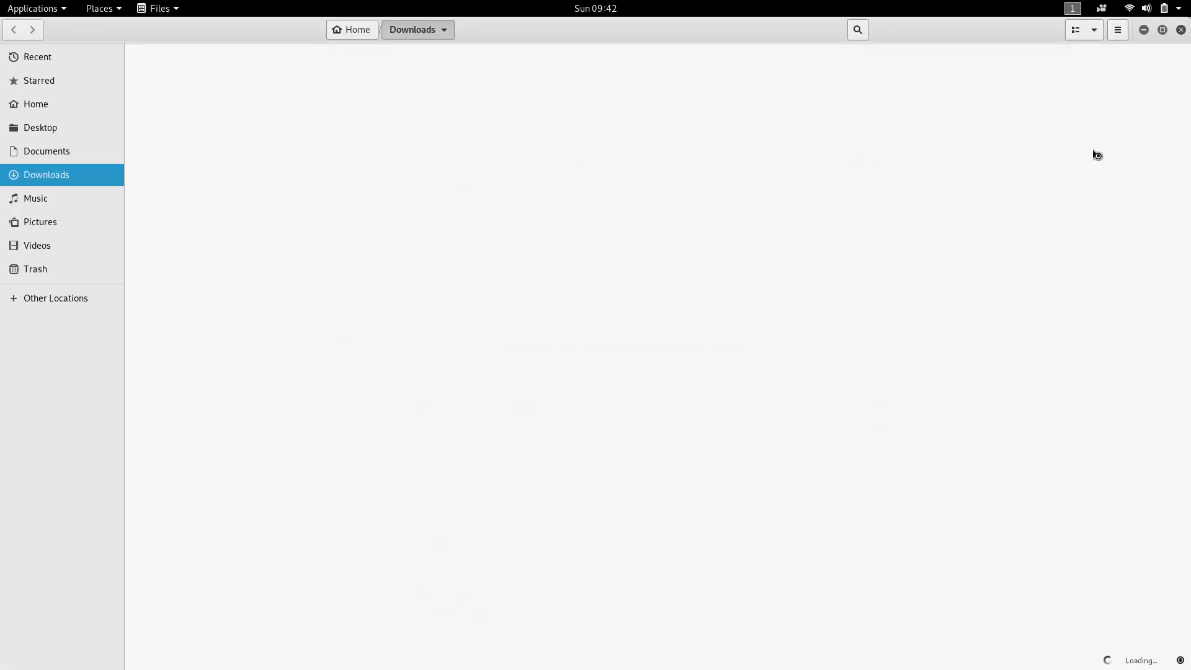
pyautogui.click(306, 284)
pyautogui.rightClick(306, 283)
# Step: Open a terminal in Downloads, enlarge its text three times and widen the window
pyautogui.click(350, 367)
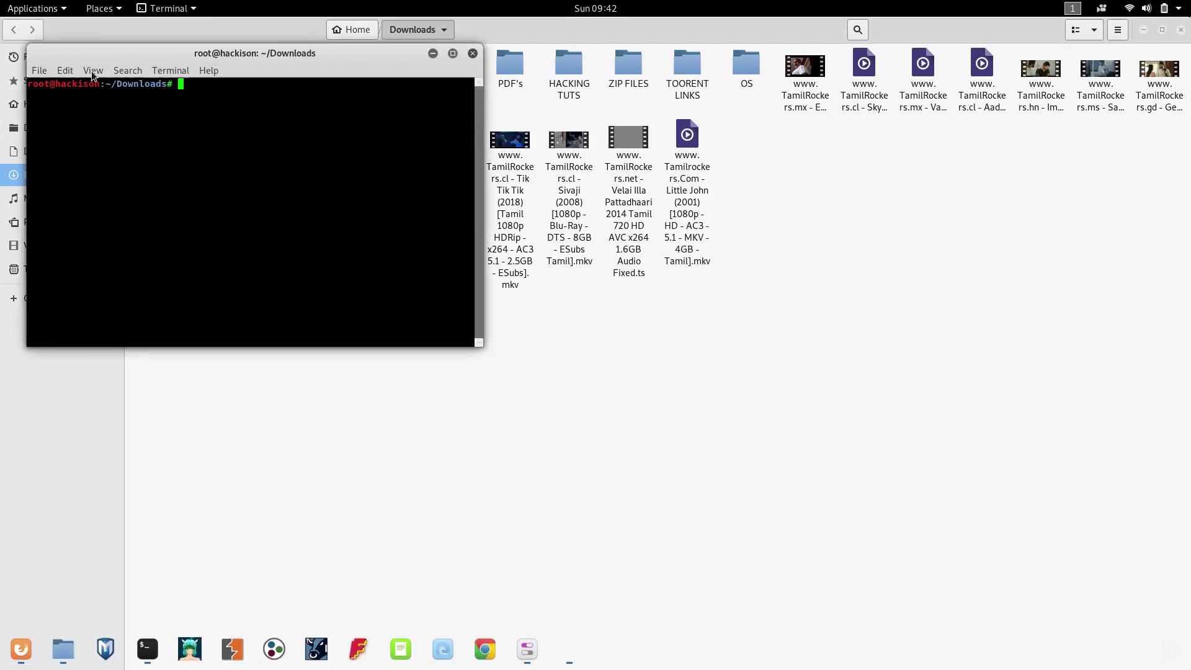
pyautogui.click(91, 71)
pyautogui.press('Down')
pyautogui.press('Down')
pyautogui.press('Down')
pyautogui.press('Return')
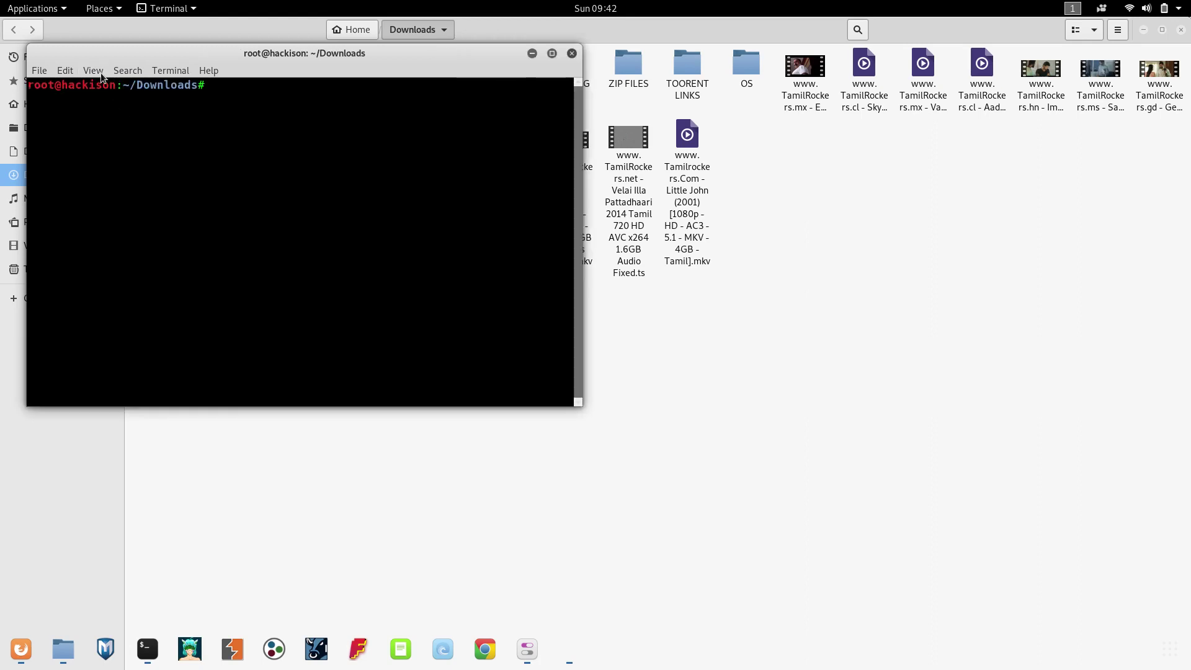
pyautogui.click(98, 70)
pyautogui.press('Down')
pyautogui.press('Down')
pyautogui.press('Down')
pyautogui.press('Return')
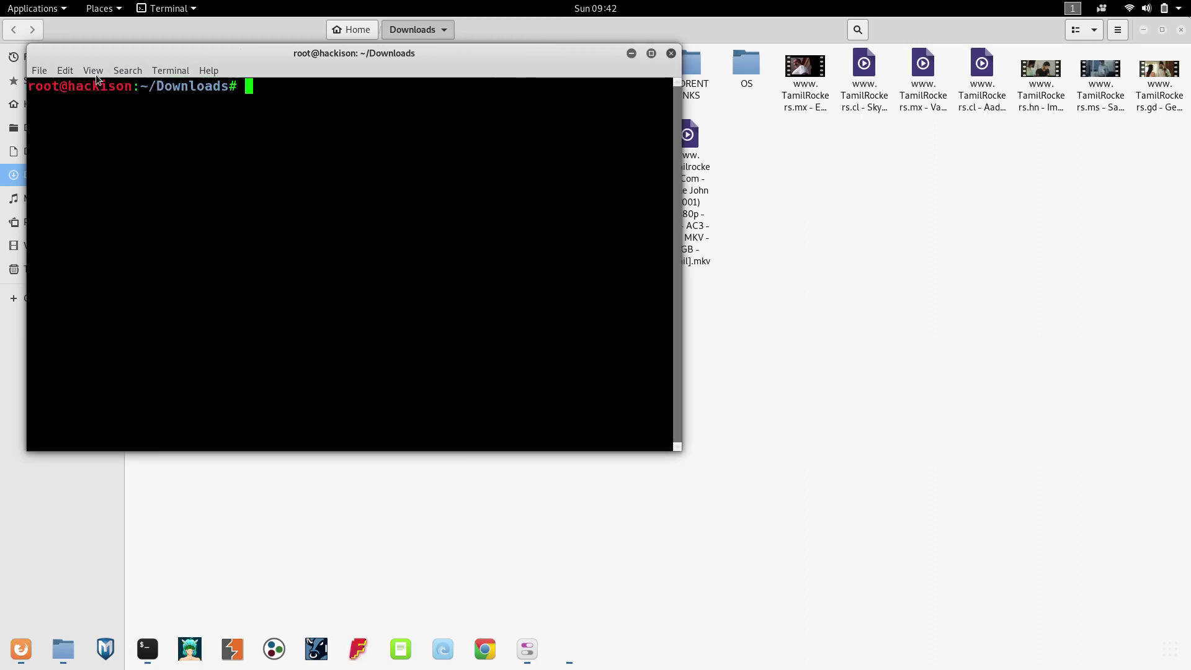
pyautogui.click(93, 72)
pyautogui.click(118, 119)
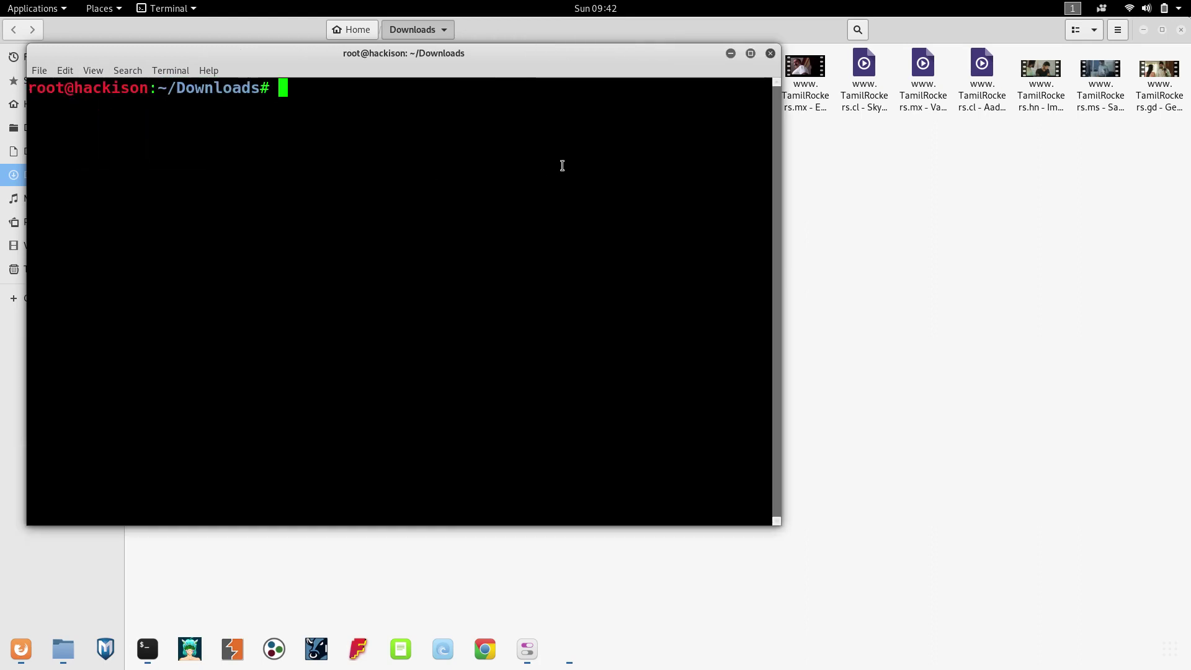
pyautogui.moveTo(778, 180); pyautogui.dragTo(1173, 195)
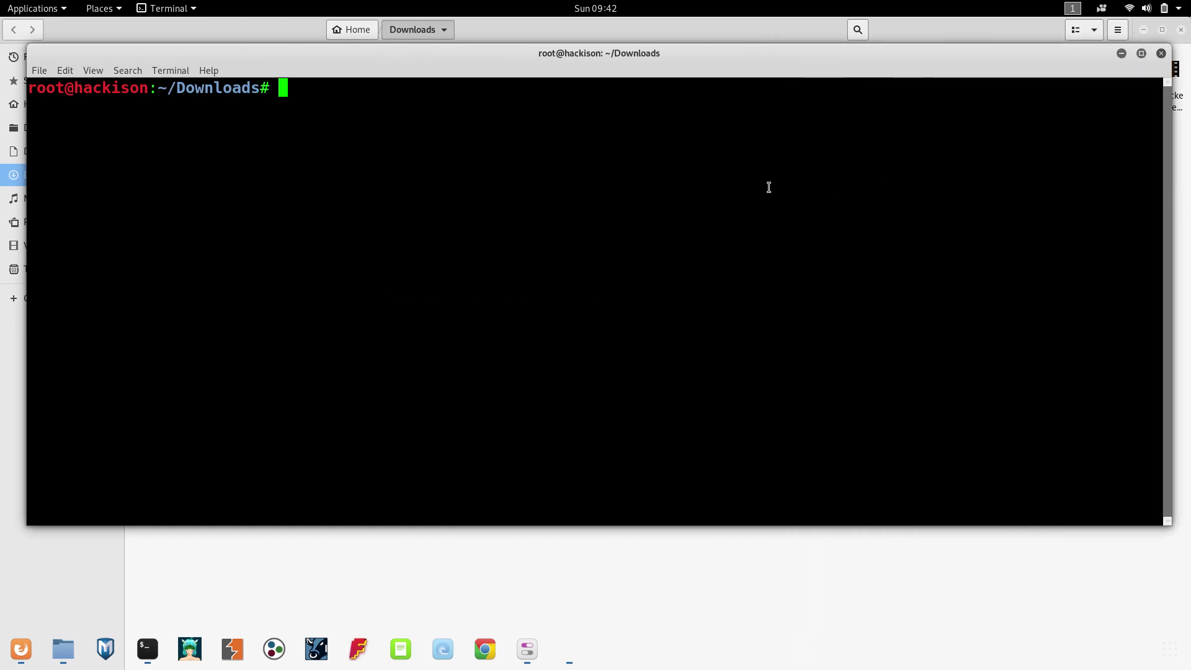
pyautogui.write('java')
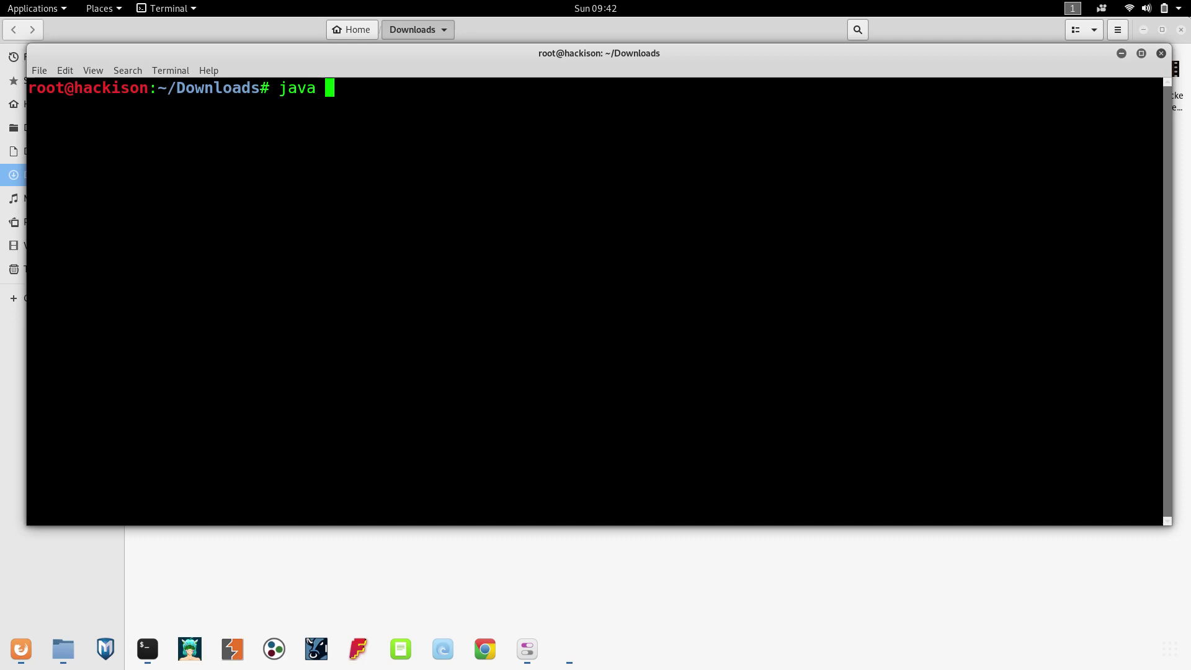
# Step: Run java -jar webgoat-server-8.0.0.M21.jar to start the WebGoat server
pyautogui.press('BackSpace')
pyautogui.press('BackSpace')
pyautogui.press('BackSpace')
pyautogui.press('BackSpace')
pyautogui.press('BackSpace')
pyautogui.write('java -')
pyautogui.write('jar ')
pyautogui.write('w')
pyautogui.press('Tab')
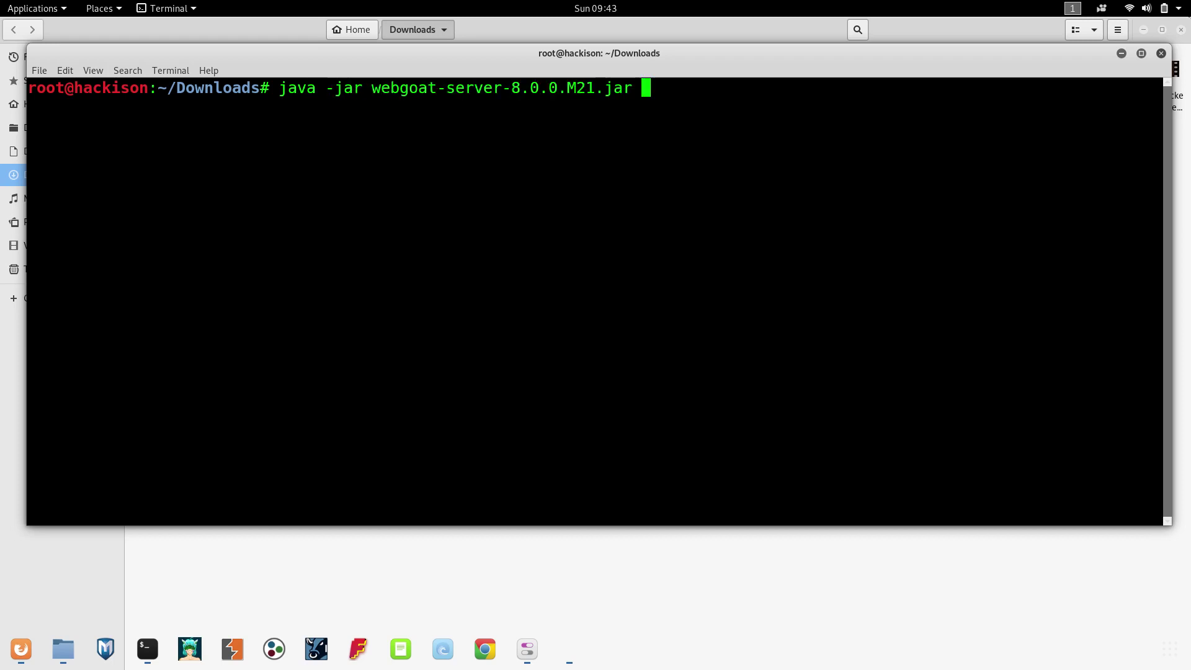
pyautogui.press('Return')
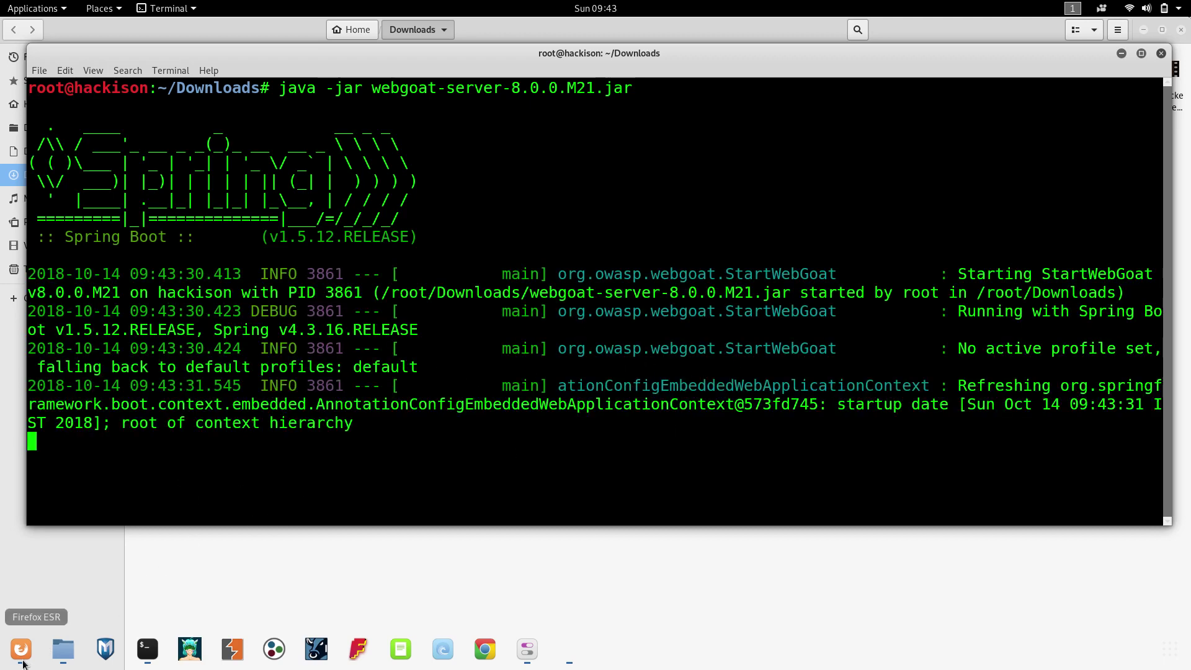
# Step: Bring Firefox forward and retry the WebGoat login address while checking the server log
pyautogui.click(22, 661)
pyautogui.click(112, 47)
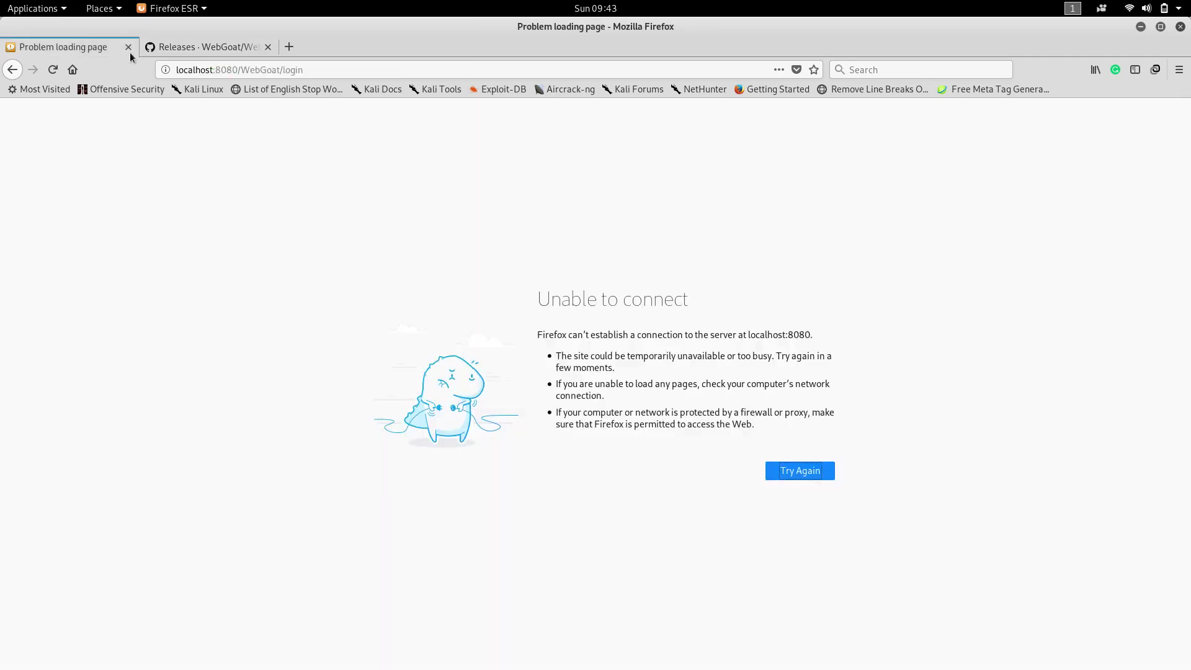
pyautogui.moveTo(269, 69)
pyautogui.click(334, 69)
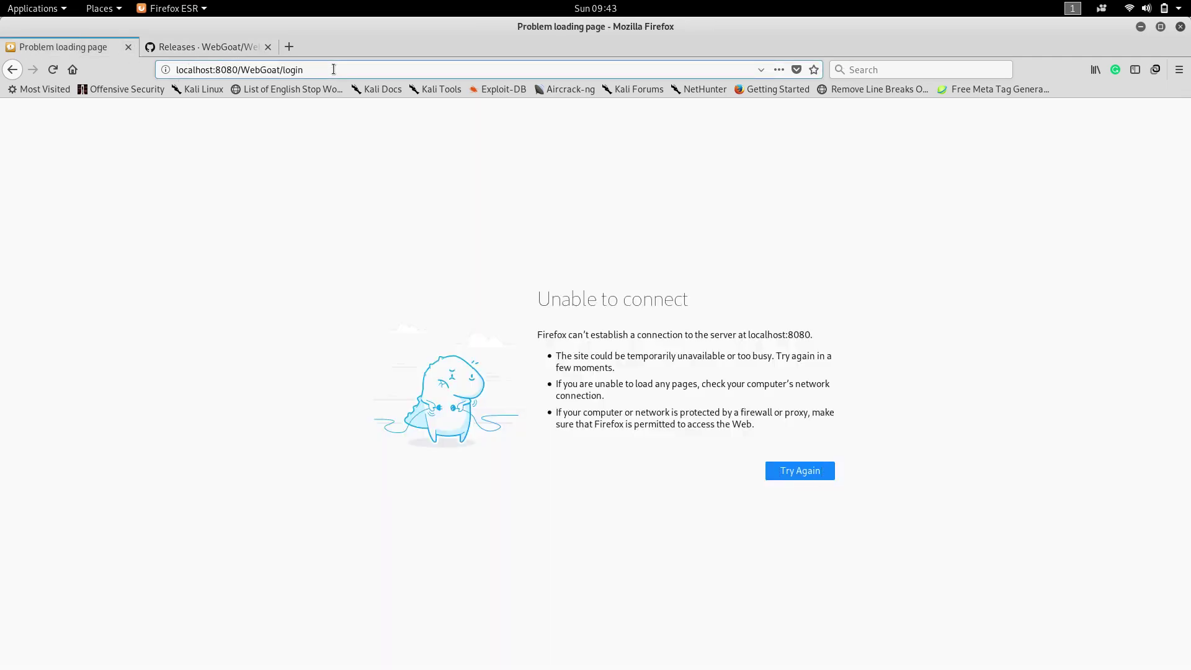
pyautogui.press('Return')
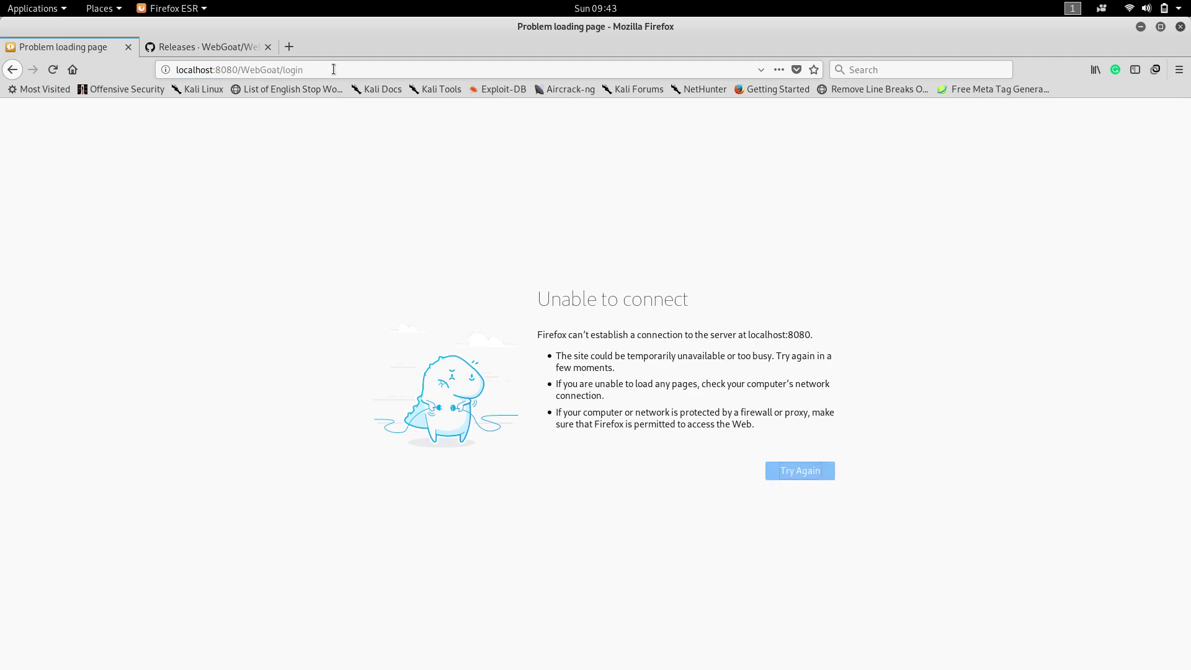
pyautogui.click(51, 72)
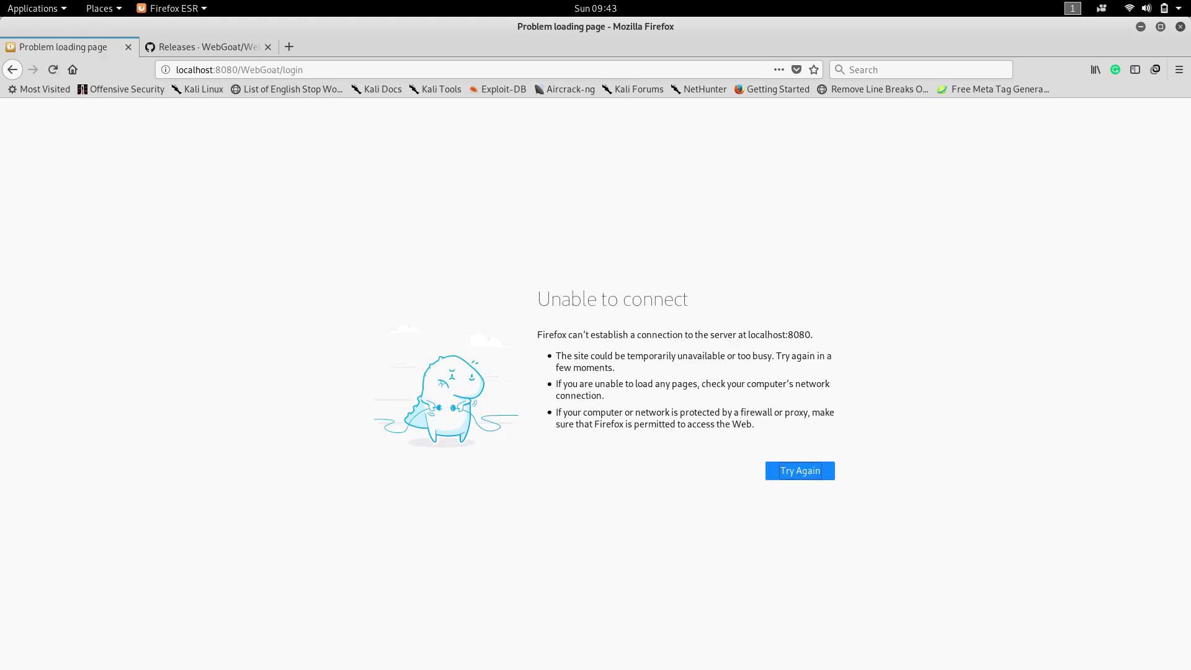
pyautogui.click(145, 648)
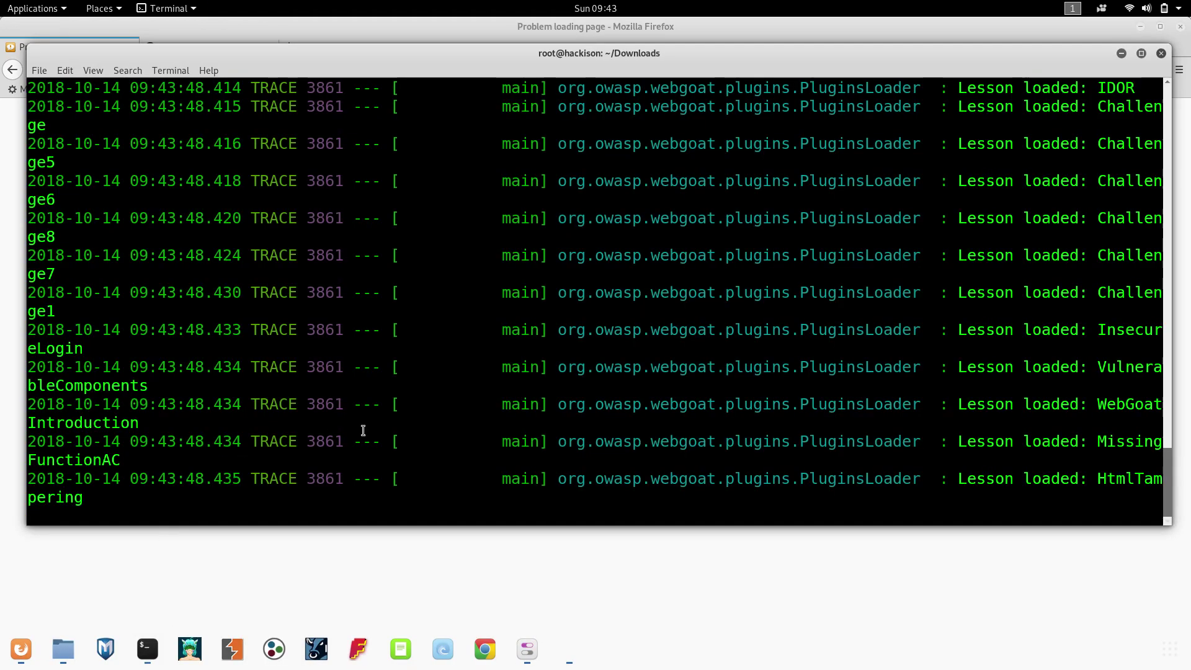
pyautogui.click(490, 565)
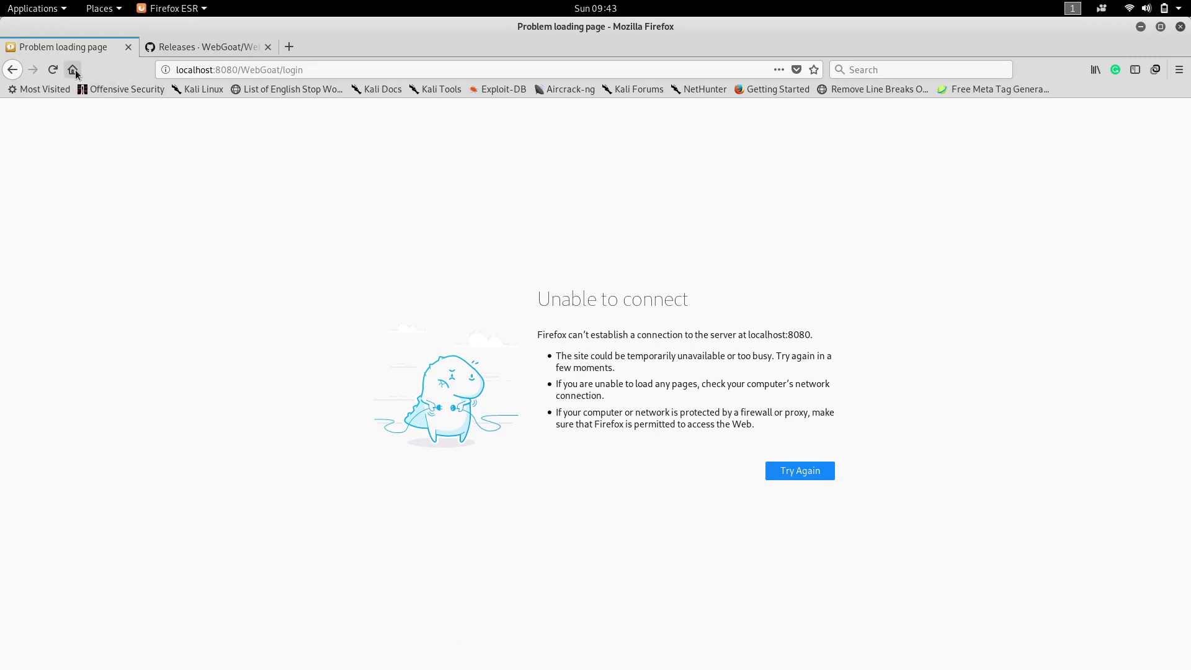
pyautogui.click(56, 74)
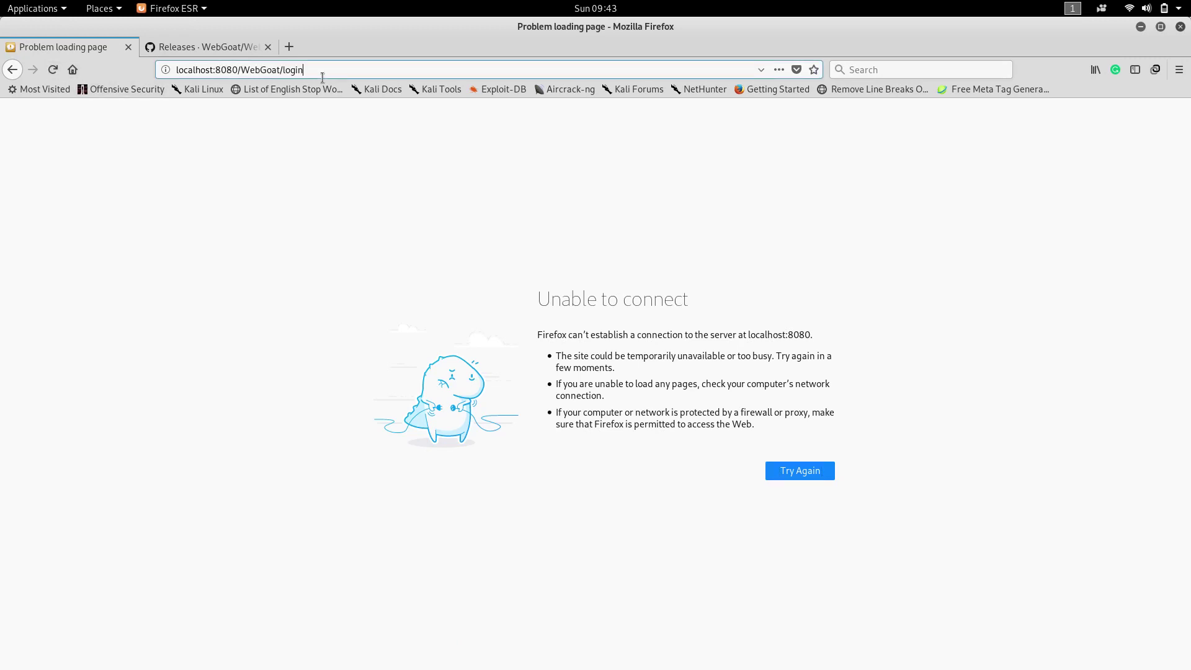
# Step: Replace 'login' in the address with the WebGoat start.mvc page on localhost:8080
pyautogui.press('BackSpace')
pyautogui.press('BackSpace')
pyautogui.press('BackSpace')
pyautogui.press('BackSpace')
pyautogui.press('BackSpace')
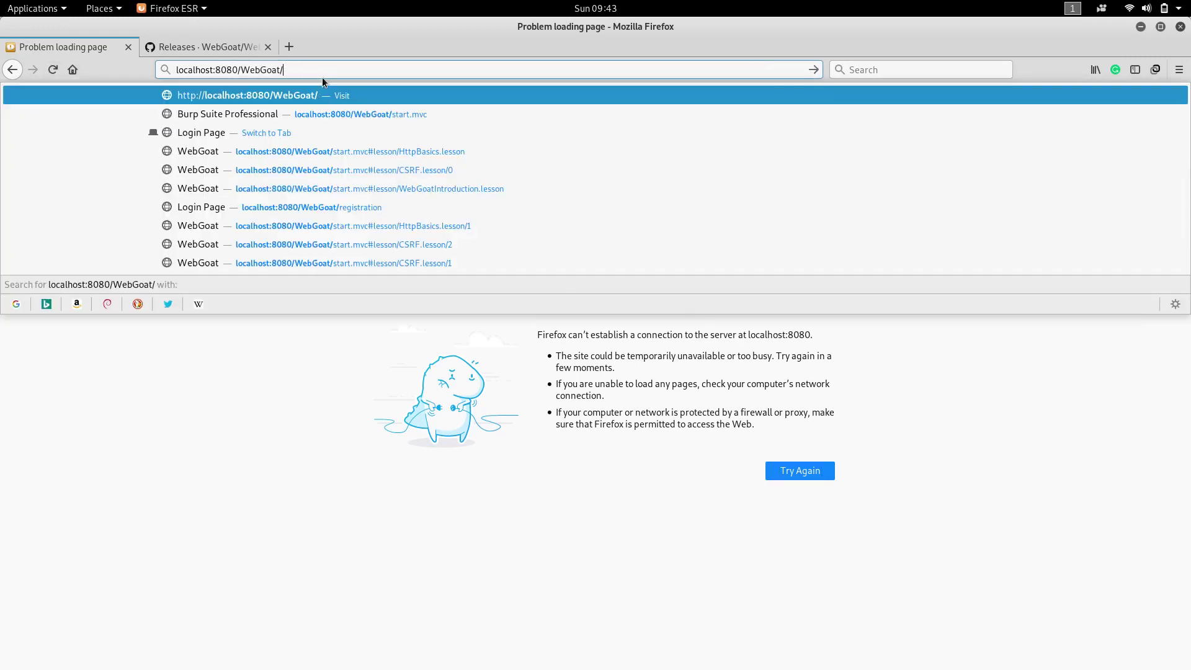
pyautogui.press('Return')
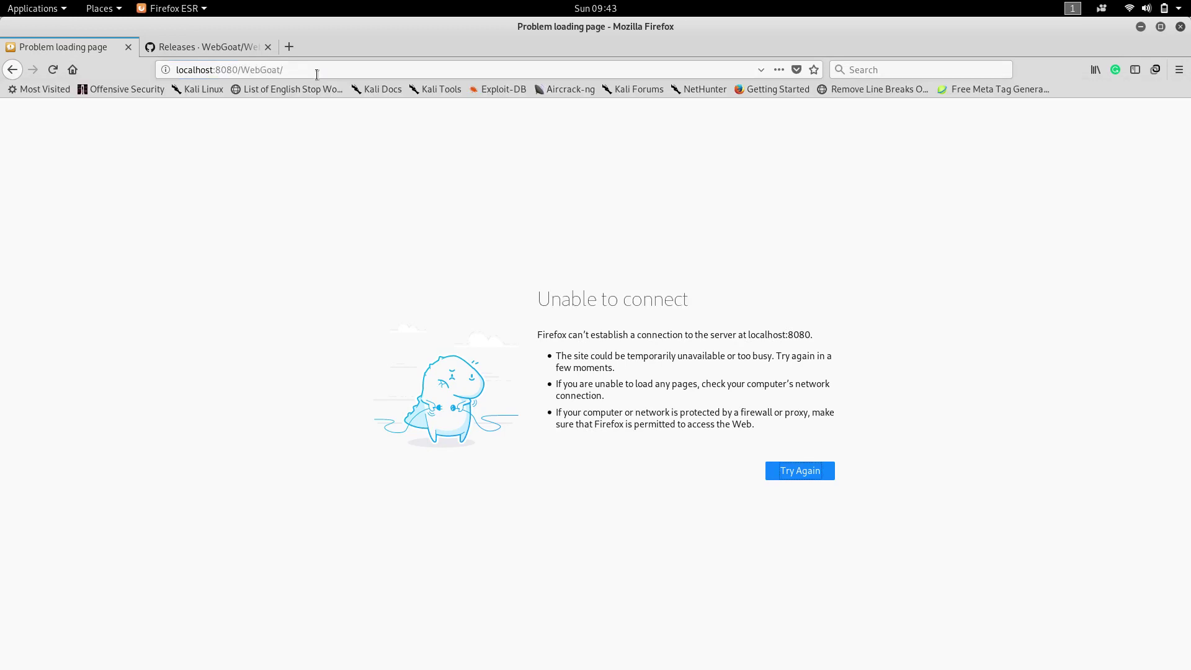
pyautogui.click(317, 74)
pyautogui.write('s')
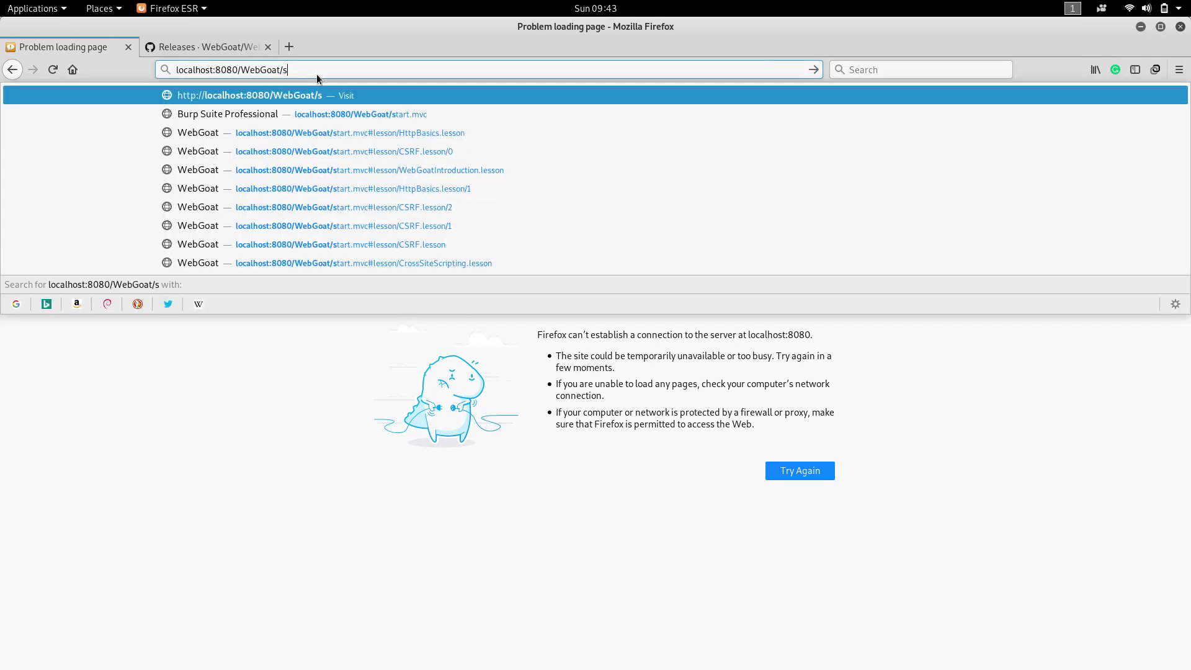
pyautogui.click(344, 119)
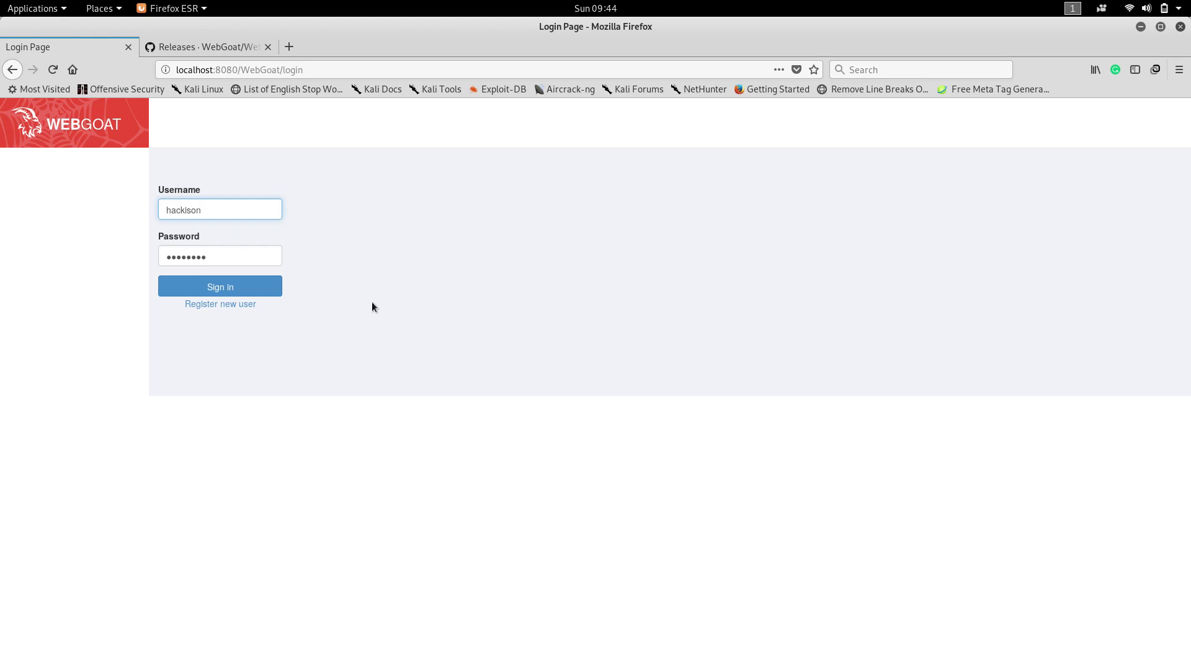
# Step: Preview 'Register new user' in a new tab, close it, and sign in to WebGoat
pyautogui.rightClick(247, 307)
pyautogui.click(279, 319)
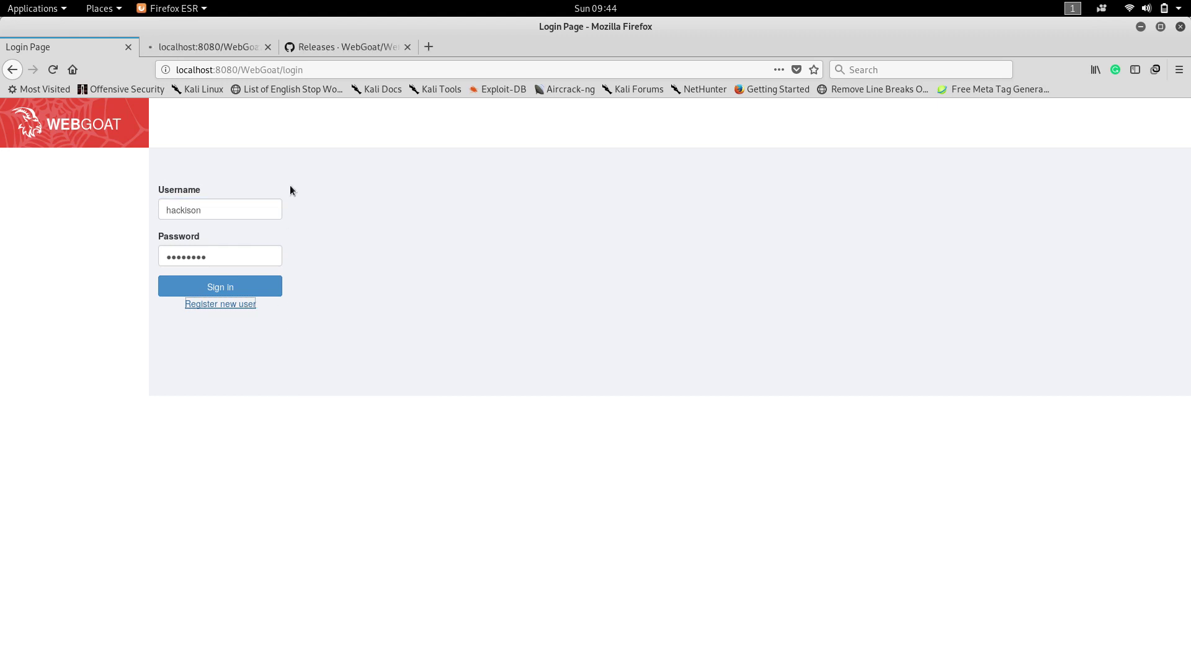
pyautogui.click(232, 46)
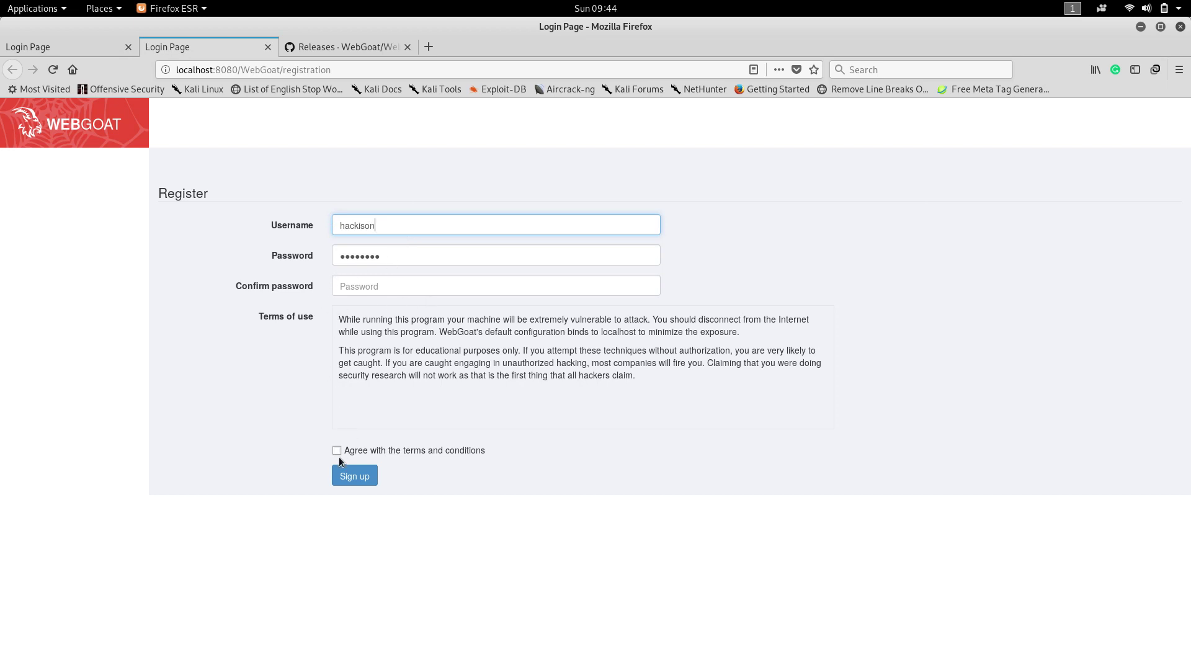
pyautogui.click(268, 47)
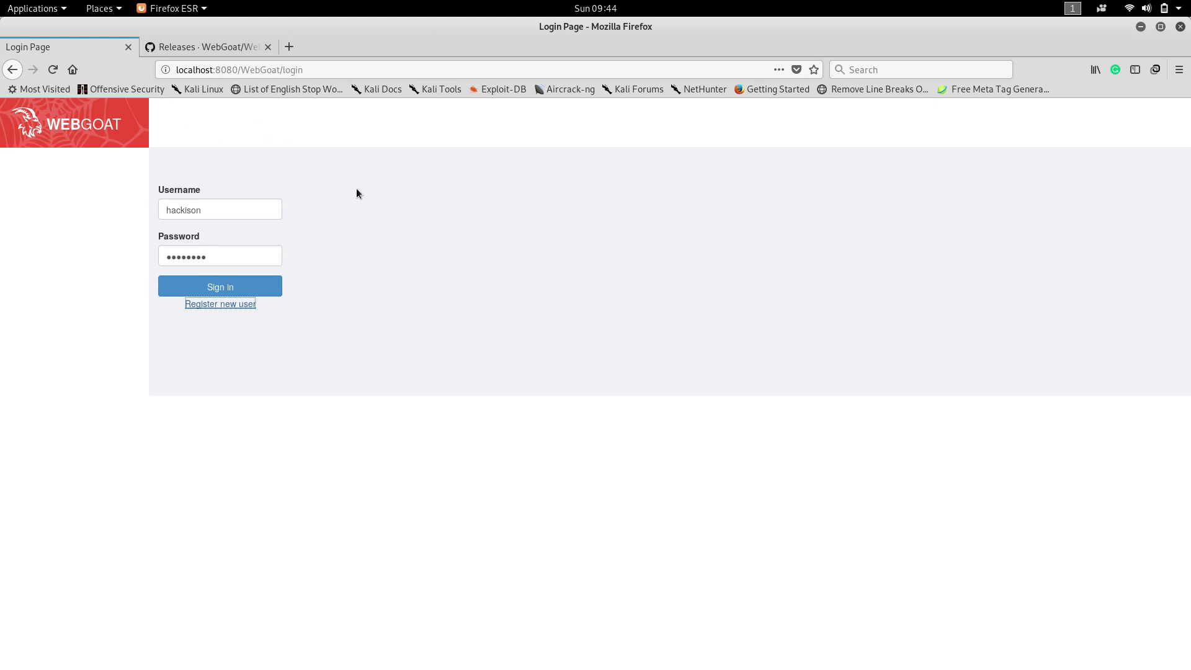
pyautogui.click(230, 285)
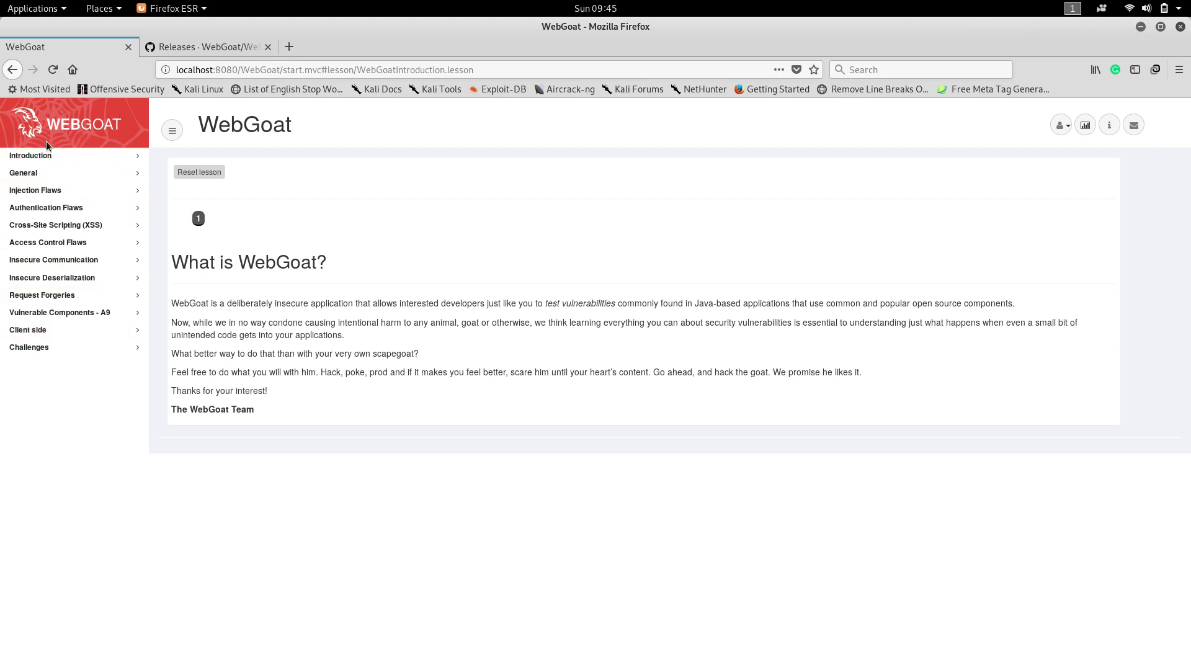
# Step: Minimize the Firefox, Terminal and Files windows one after another
pyautogui.click(1142, 27)
pyautogui.click(1120, 53)
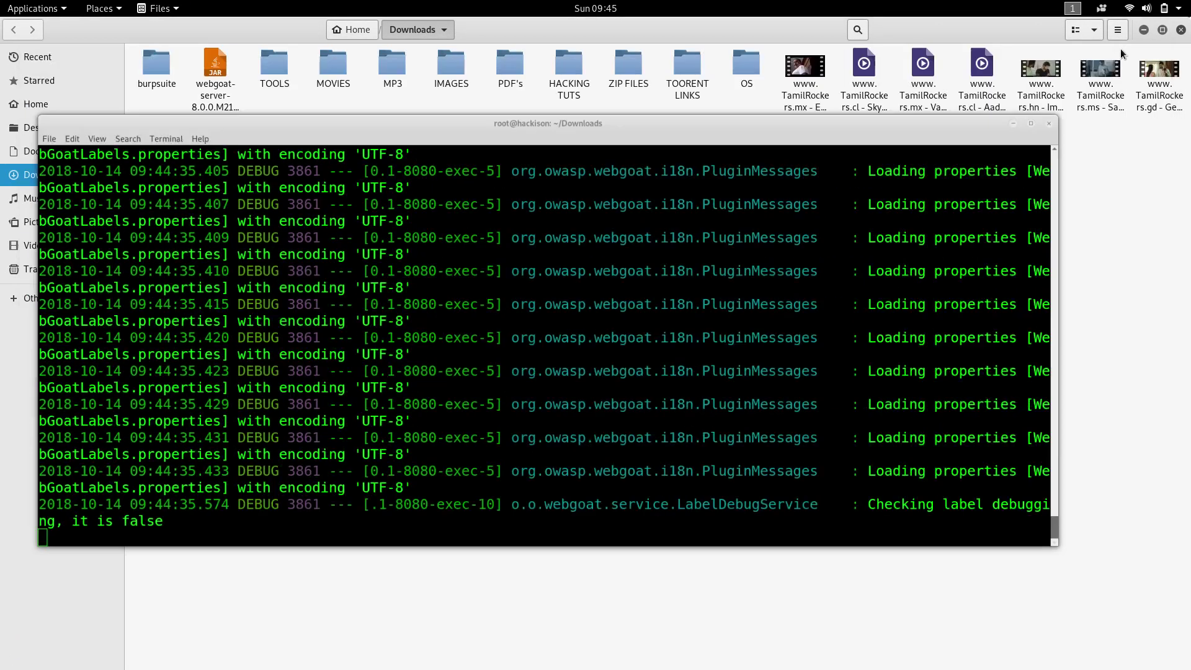
pyautogui.click(1141, 30)
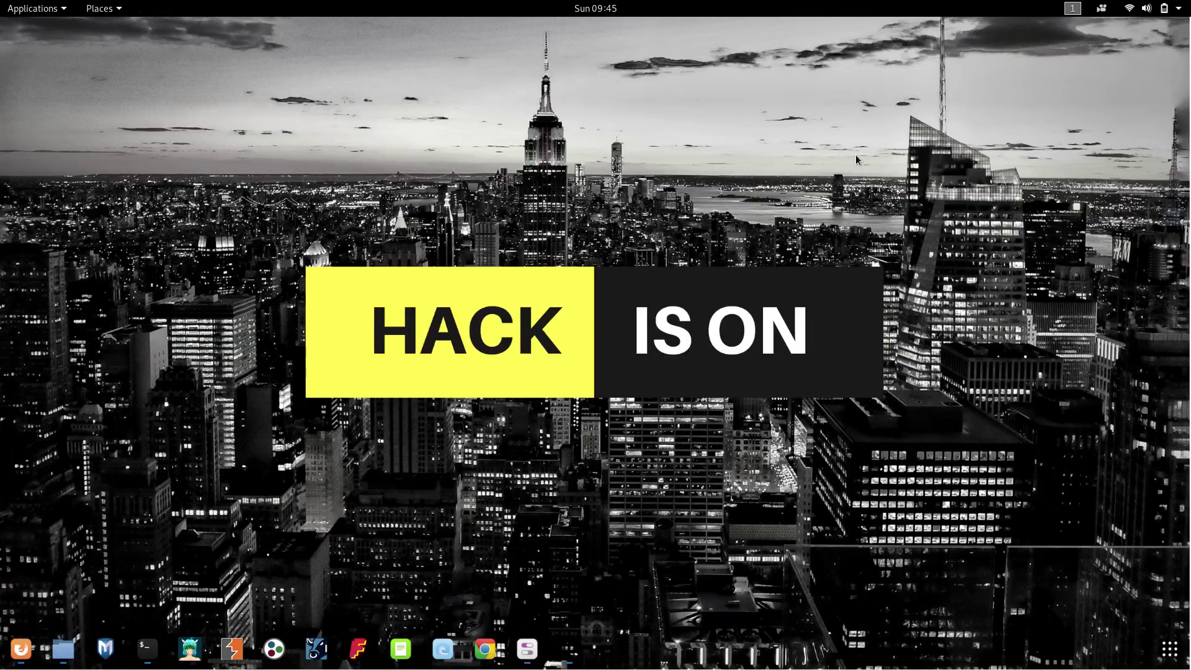